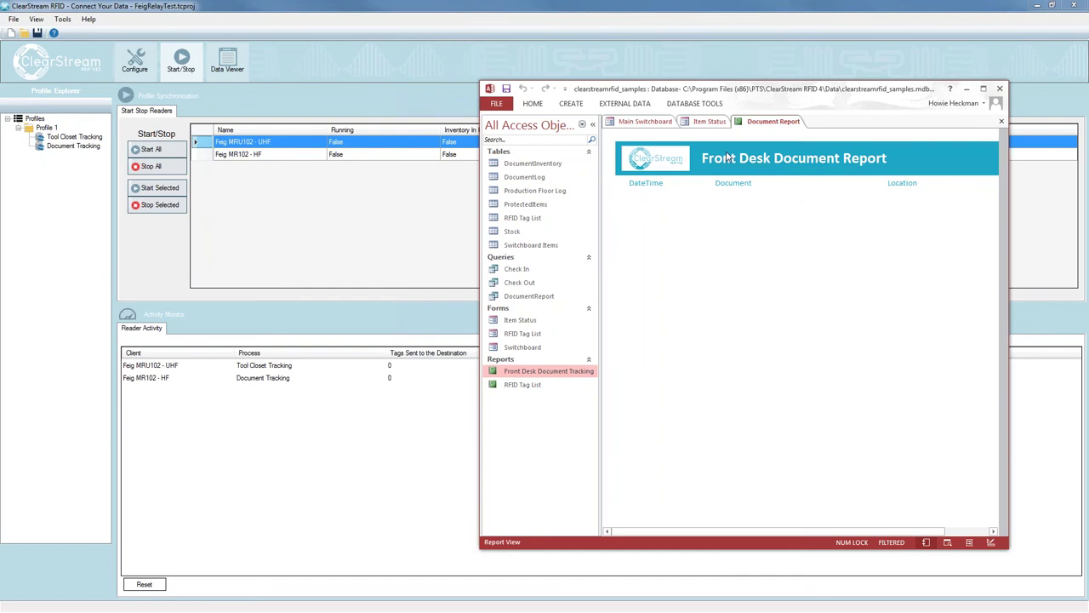
Compare the Item Status check-in/out form with the Front Desk Document Report
{"action": "left_click", "coordinate": [709, 122]}
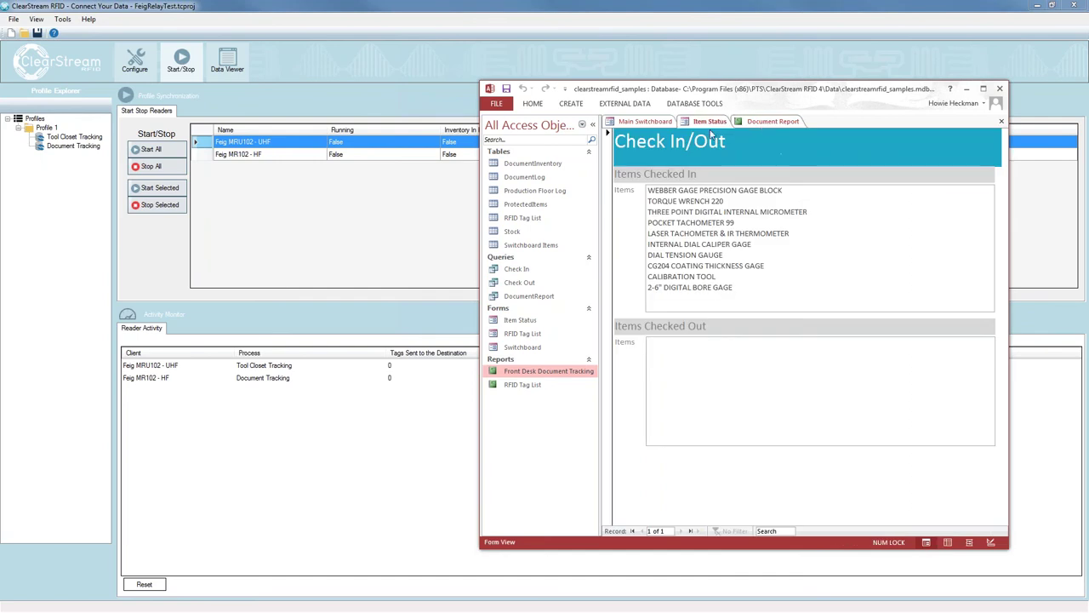
{"action": "left_click", "coordinate": [763, 121]}
{"action": "left_click", "coordinate": [708, 122]}
{"action": "left_click", "coordinate": [741, 121]}
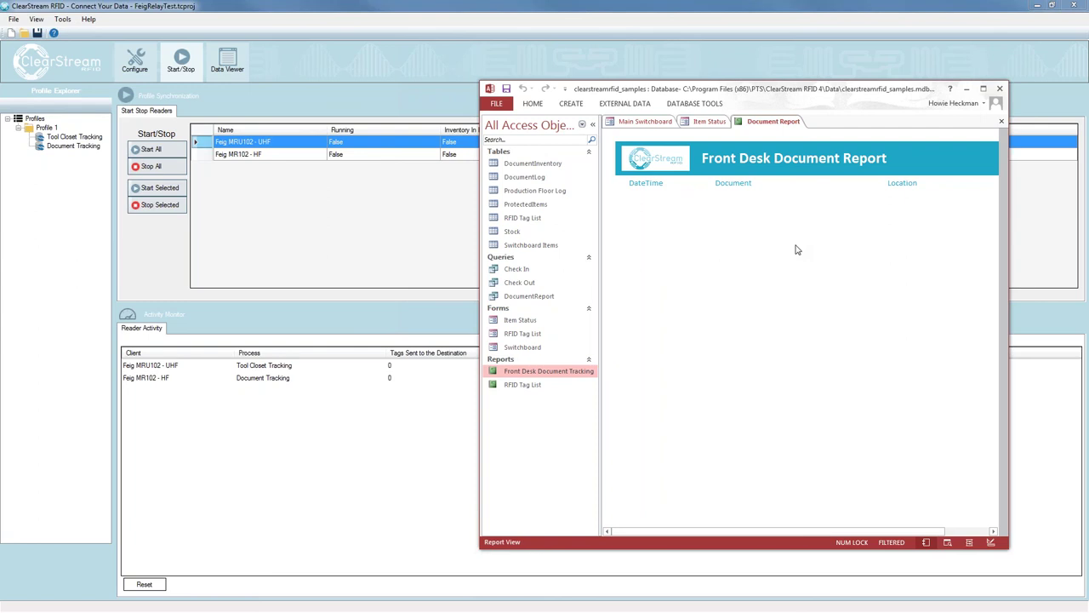
Switch to ClearStream RFID and start all readers
{"action": "left_click", "coordinate": [433, 258]}
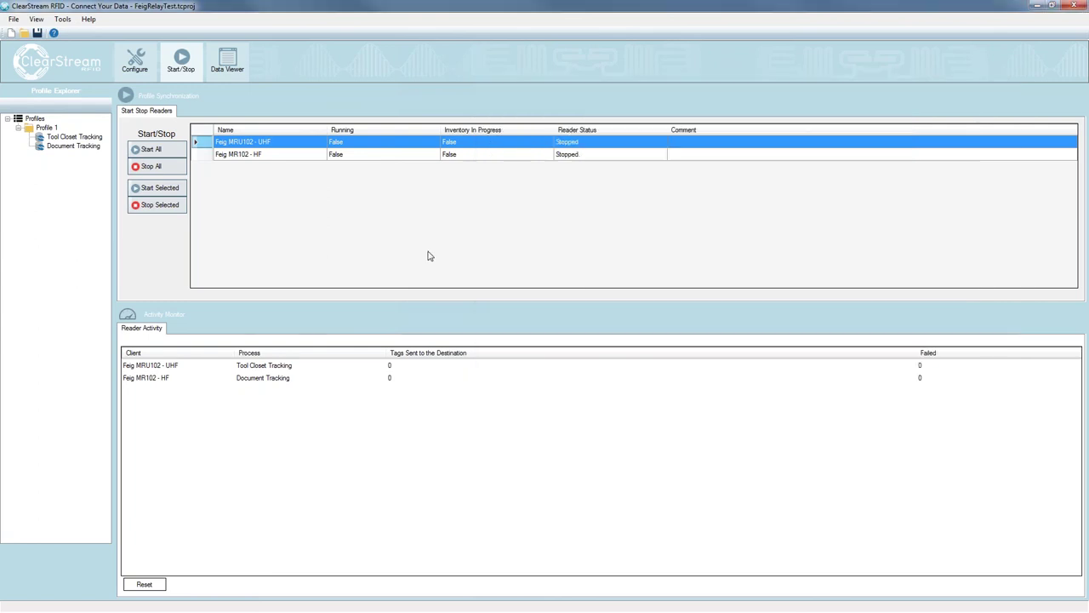
{"action": "left_click", "coordinate": [144, 148]}
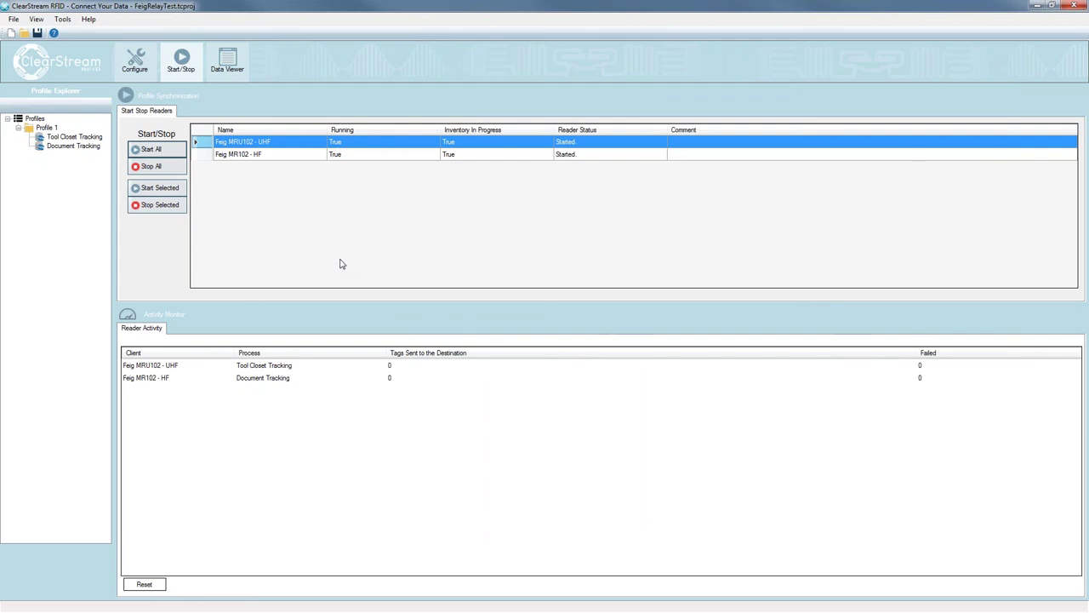
Switch to the Access database, refresh the Front Desk Document Report several times and show the Item Status form
{"action": "key", "text": "alt+Tab"}
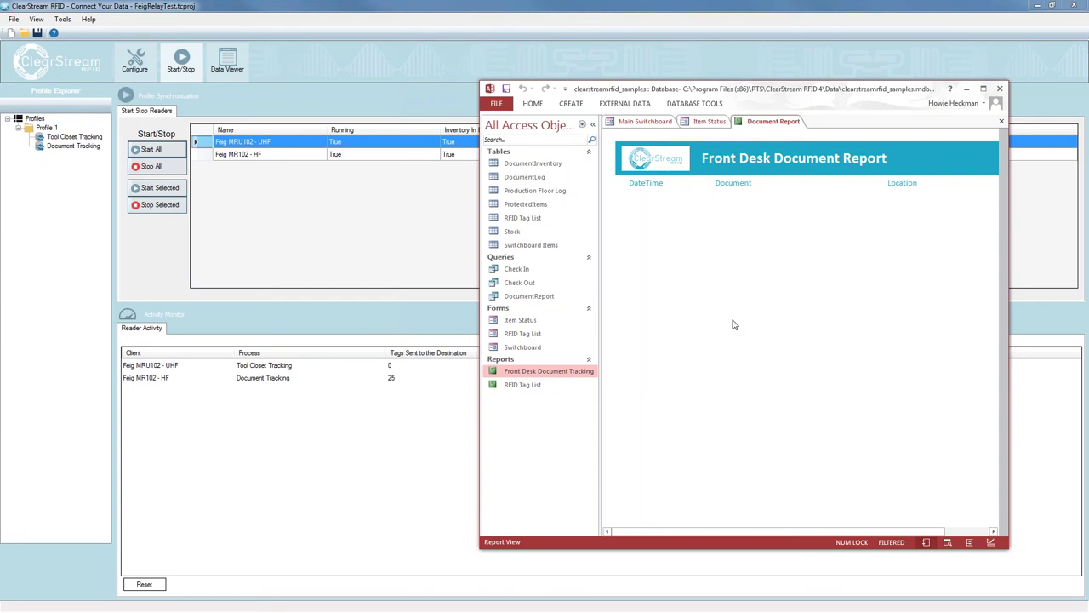
{"action": "left_click", "coordinate": [740, 273]}
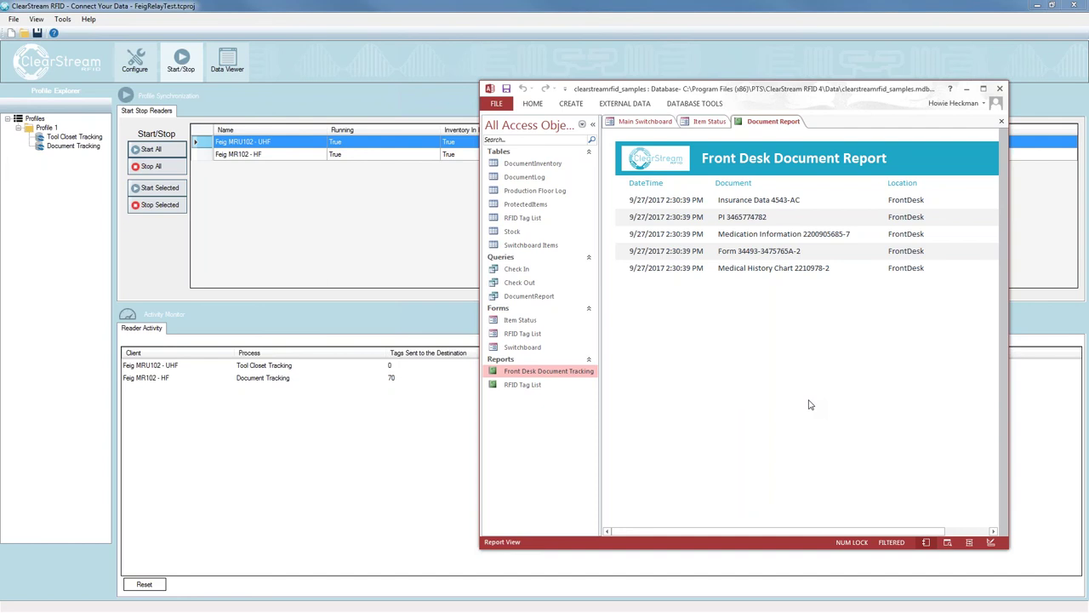
{"action": "key", "text": "F5"}
{"action": "key", "text": "Return"}
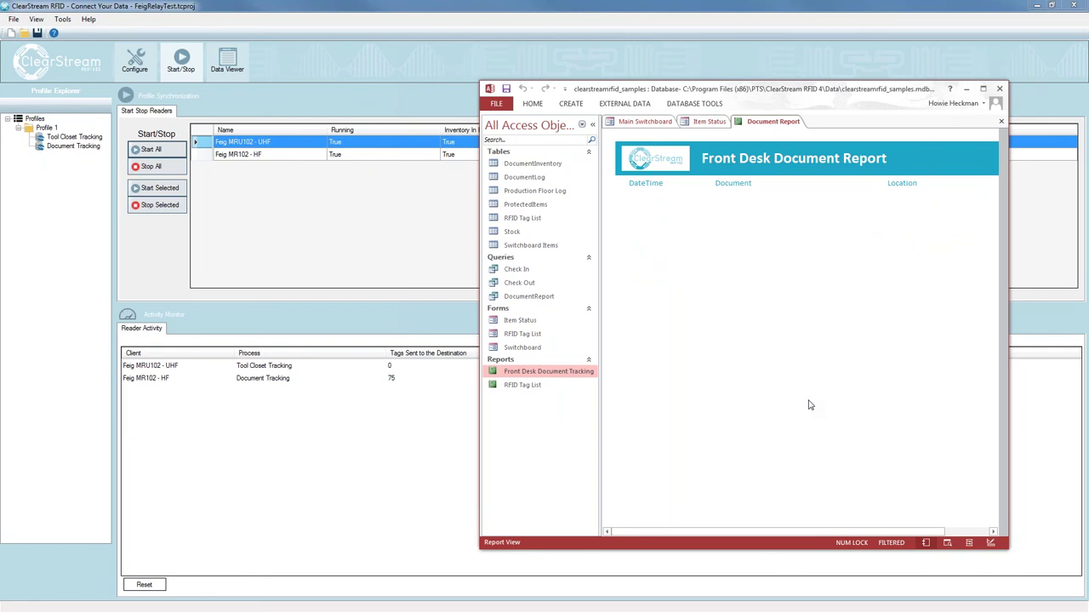
{"action": "key", "text": "F5"}
{"action": "key", "text": "Return"}
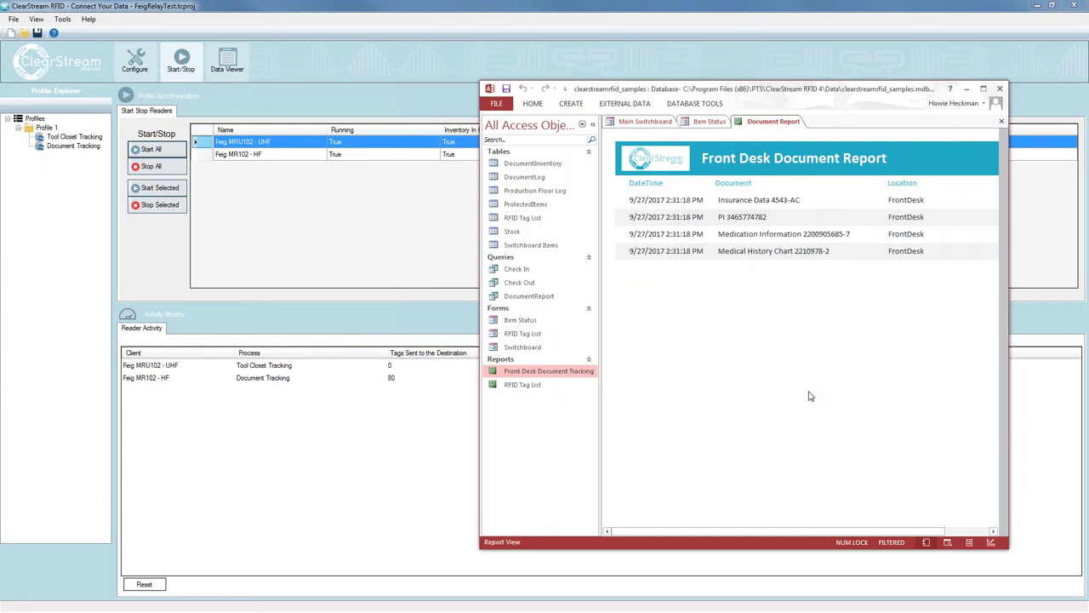
{"action": "key", "text": "F5"}
{"action": "key", "text": "Return"}
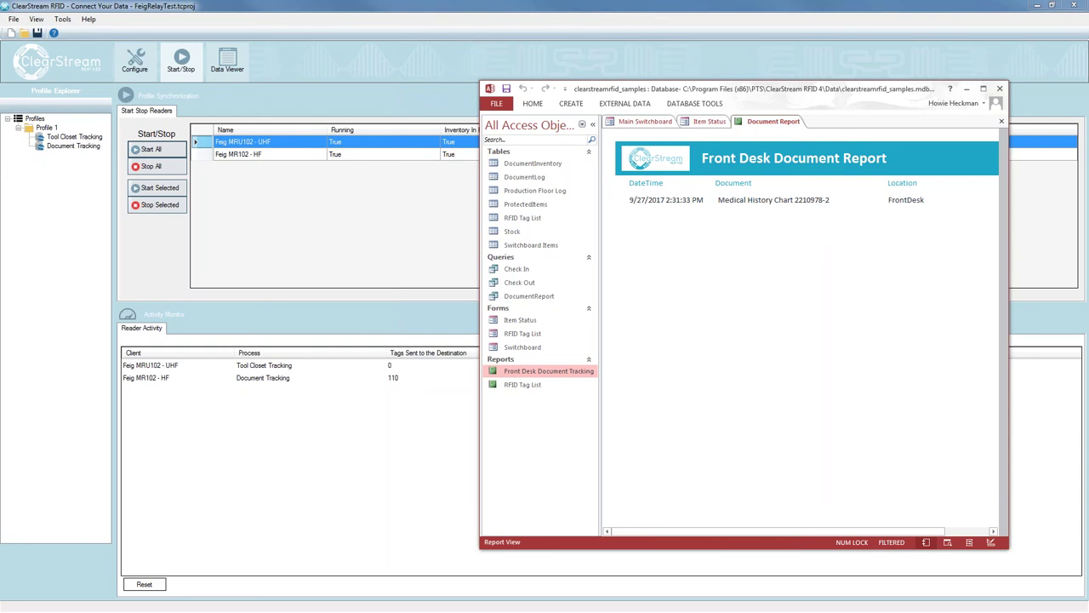
{"action": "left_click", "coordinate": [706, 123]}
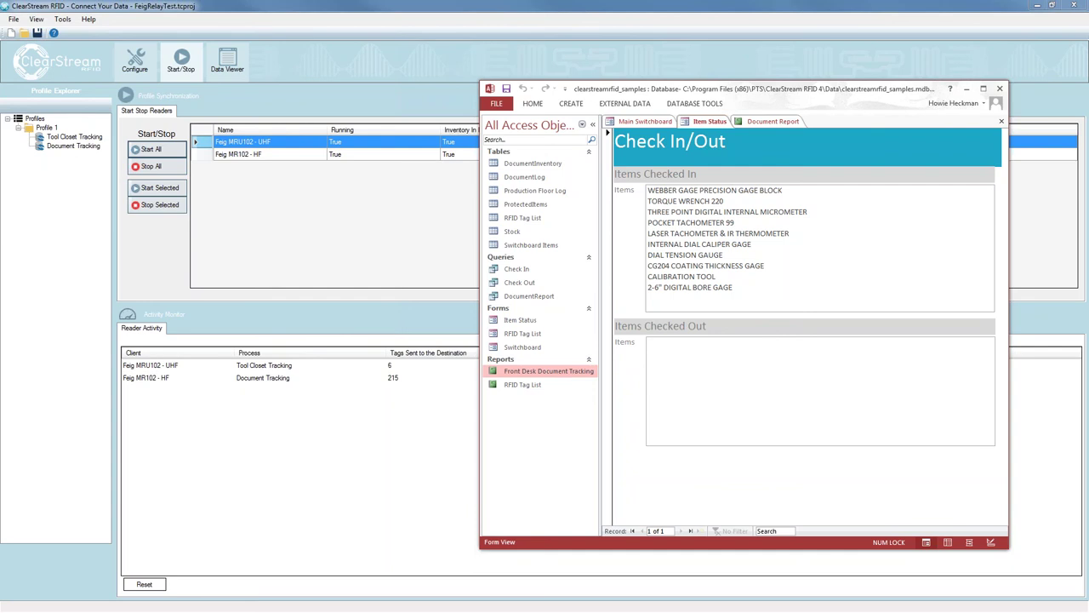
Switch to ClearStream RFID, stop all readers and return to the profile configuration view
{"action": "left_click", "coordinate": [445, 202]}
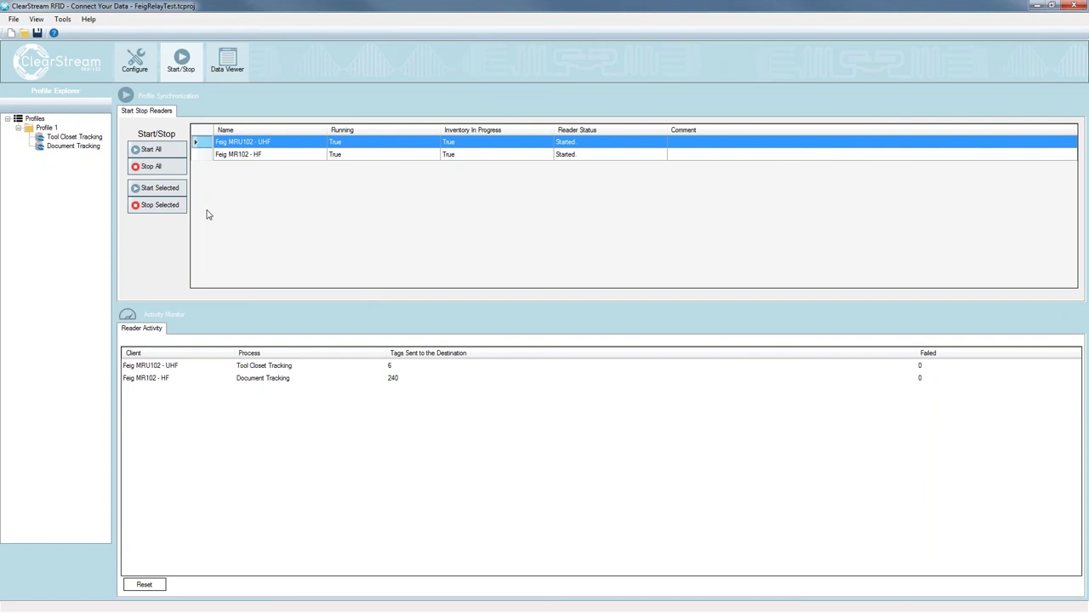
{"action": "left_click", "coordinate": [179, 171]}
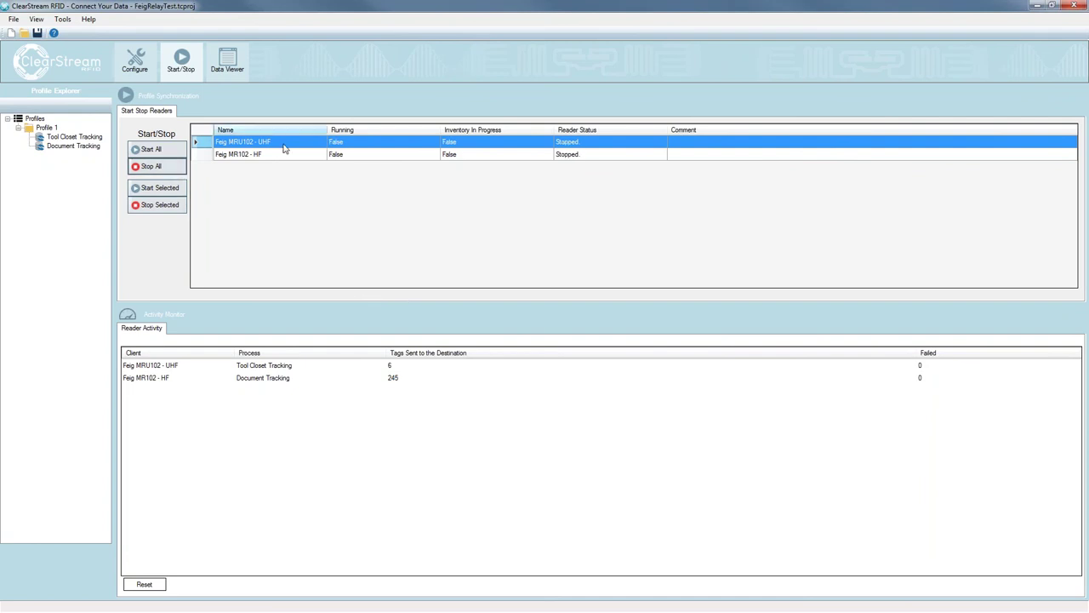
{"action": "left_click", "coordinate": [146, 63]}
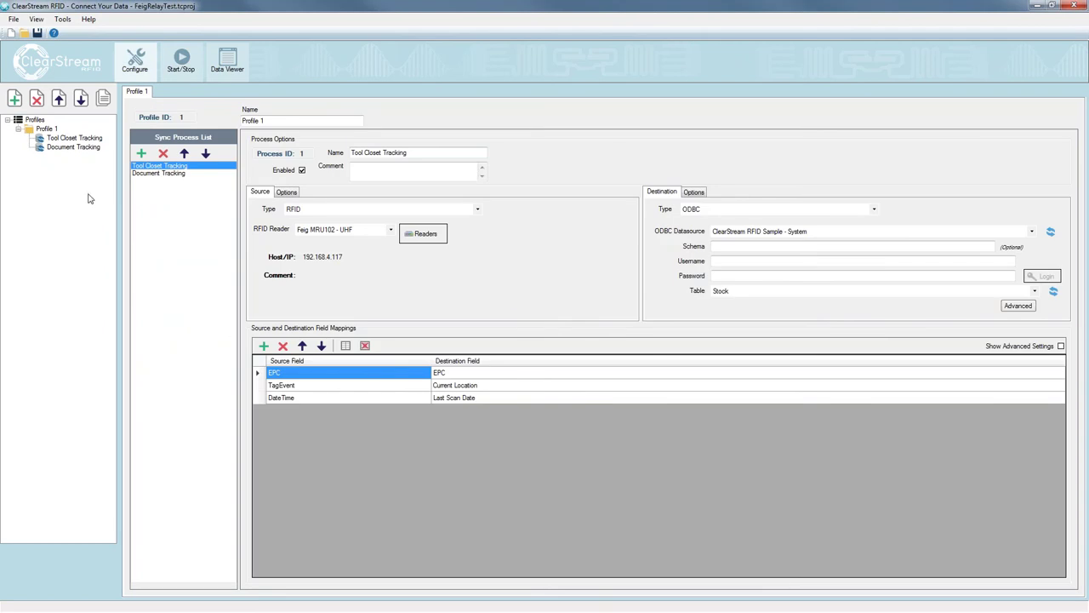
Switch to the Access database and open the RFID Tag List table
{"action": "key", "text": "alt+Tab"}
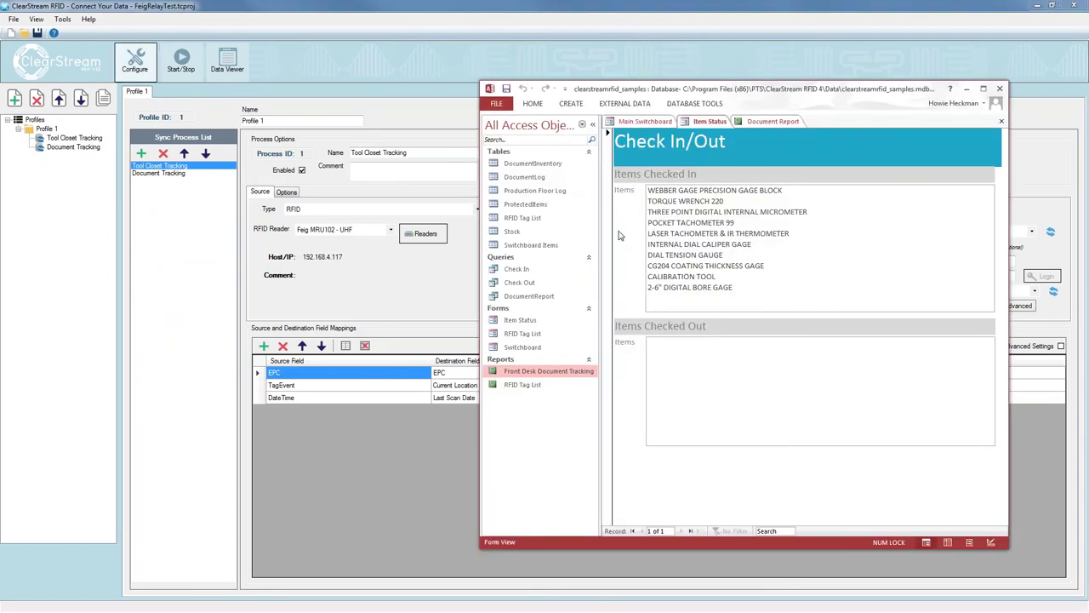
{"action": "double_click", "coordinate": [536, 219]}
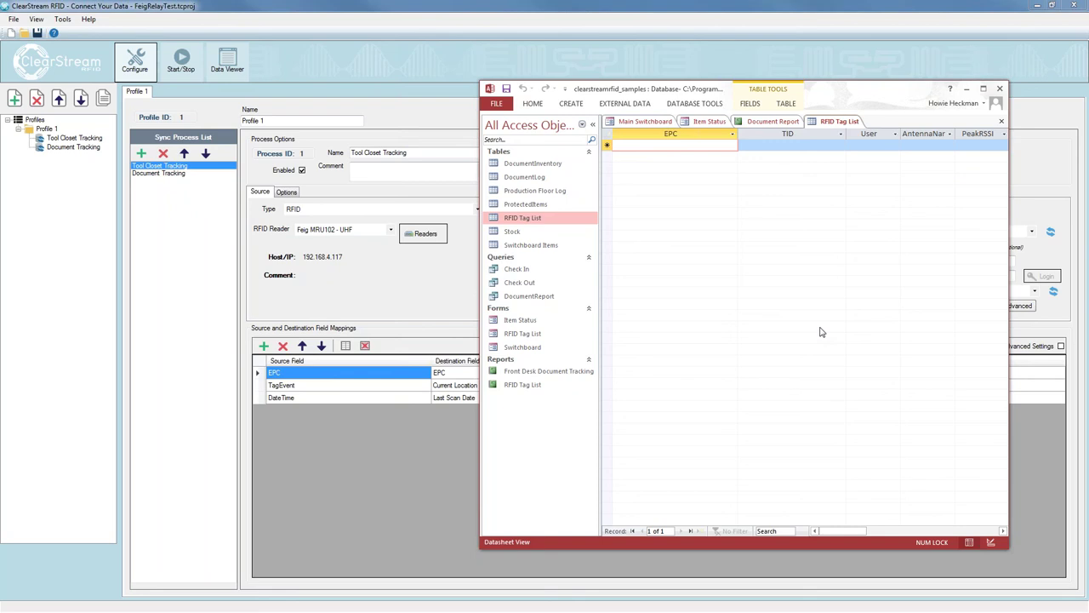
Switch to ClearStream RFID, create a new project and add a profile with one sync process
{"action": "left_click", "coordinate": [671, 5]}
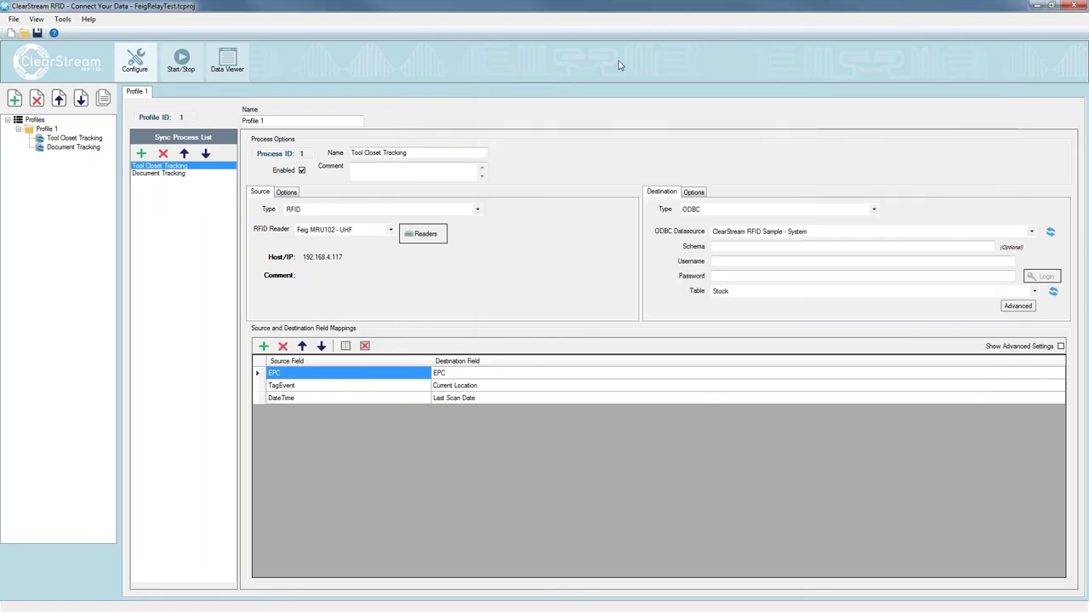
{"action": "left_click", "coordinate": [14, 20]}
{"action": "left_click", "coordinate": [29, 36]}
{"action": "left_click", "coordinate": [14, 20]}
{"action": "left_click", "coordinate": [22, 28]}
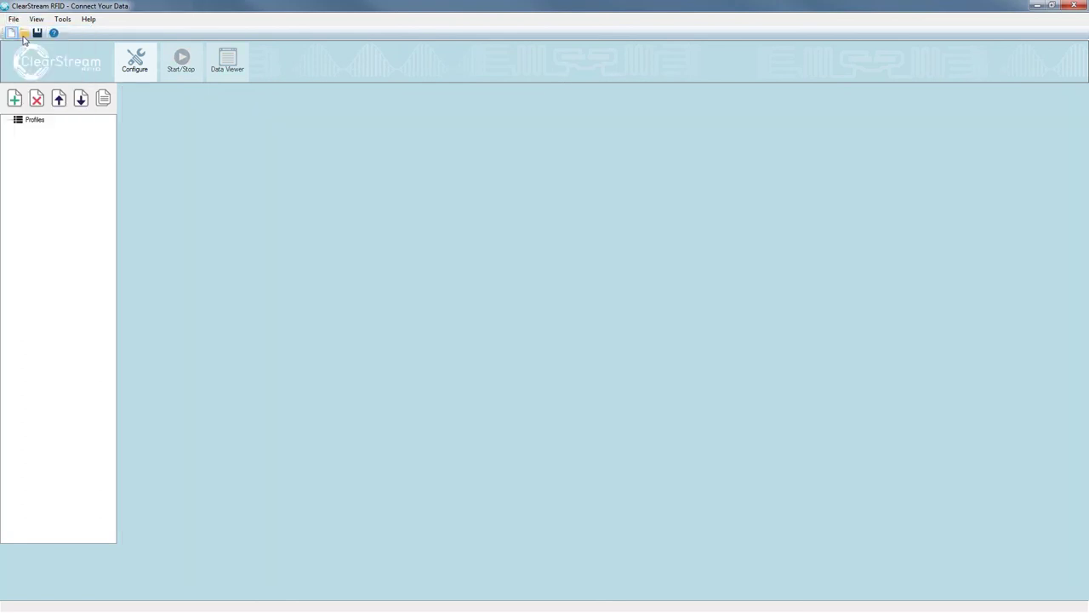
{"action": "left_click", "coordinate": [13, 99]}
{"action": "left_click", "coordinate": [145, 152]}
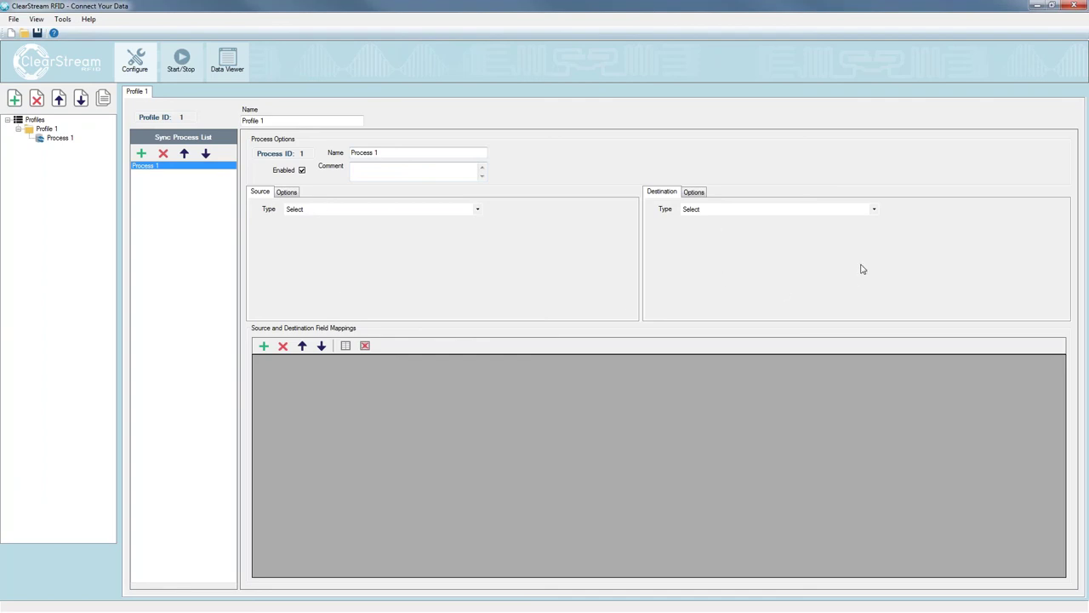
Set the process's source type to RFID and its destination type to ODBC
{"action": "left_click", "coordinate": [392, 209]}
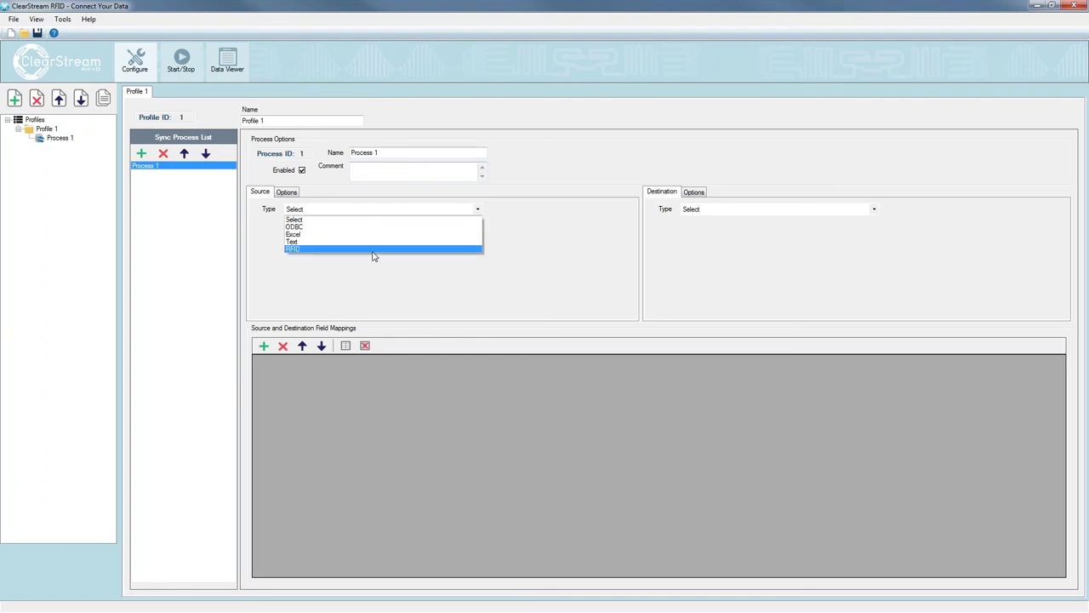
{"action": "left_click", "coordinate": [373, 248]}
{"action": "left_click", "coordinate": [693, 213]}
{"action": "left_click", "coordinate": [695, 226]}
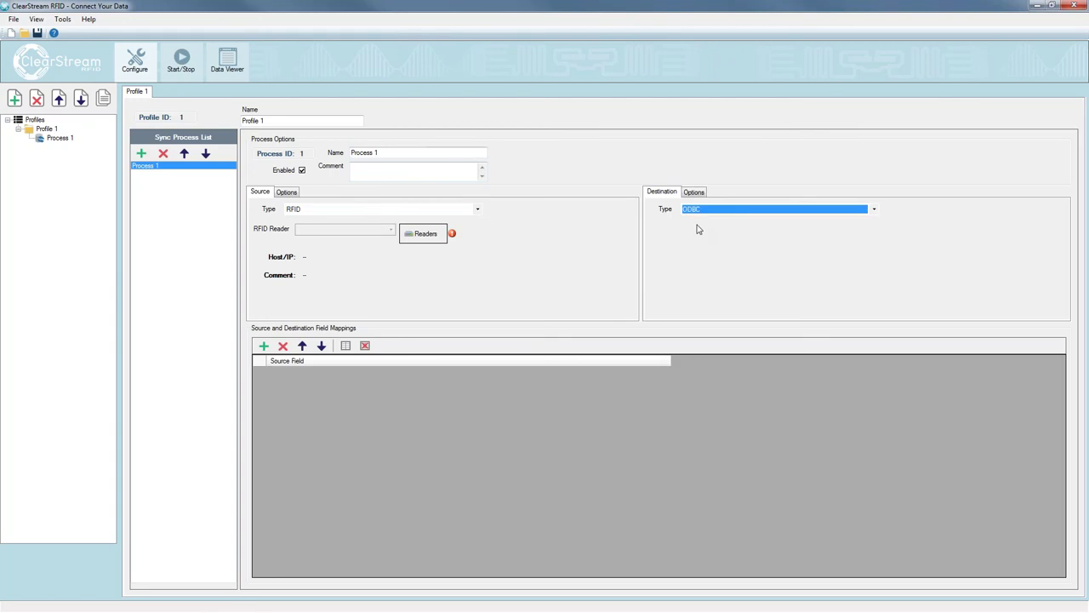
Set the ODBC datasource to ClearStream RFID Sample - System with the RFID Tag List table and map its fields automatically
{"action": "left_click", "coordinate": [776, 231]}
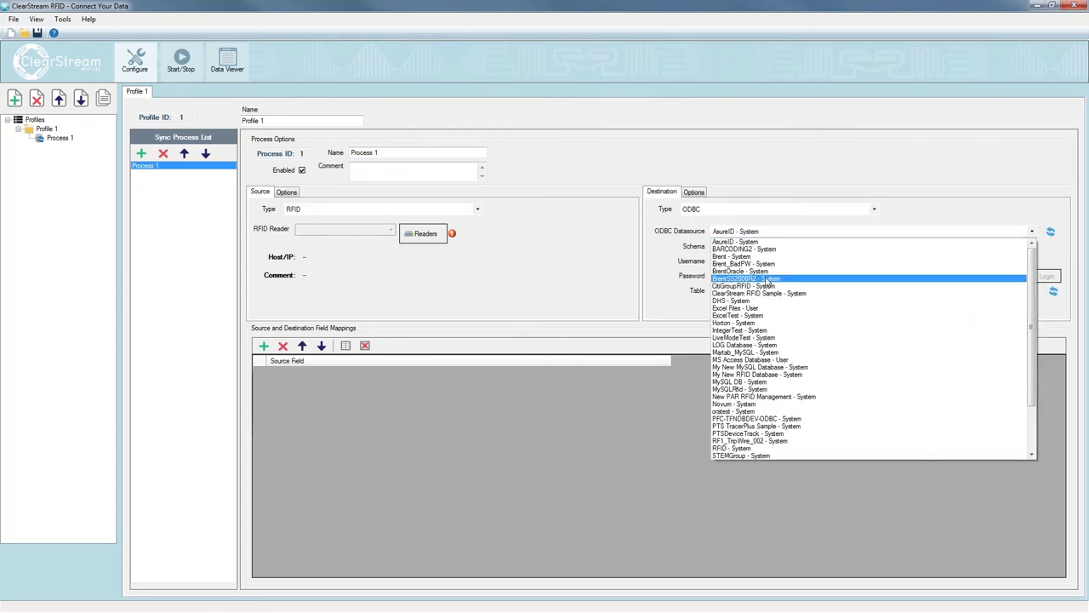
{"action": "left_click", "coordinate": [764, 292]}
{"action": "left_click", "coordinate": [765, 293]}
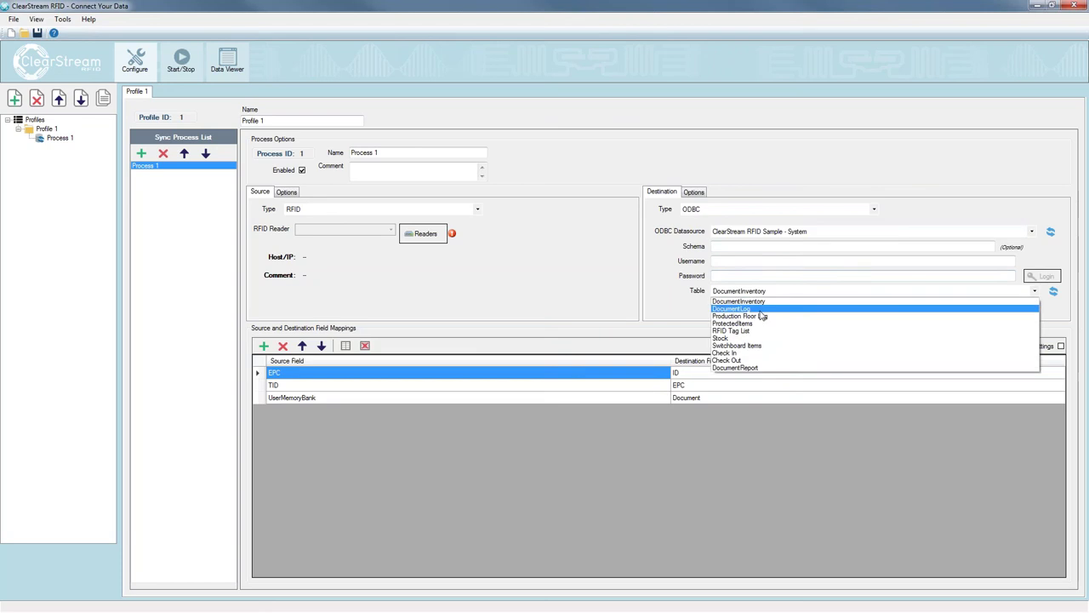
{"action": "left_click", "coordinate": [751, 332]}
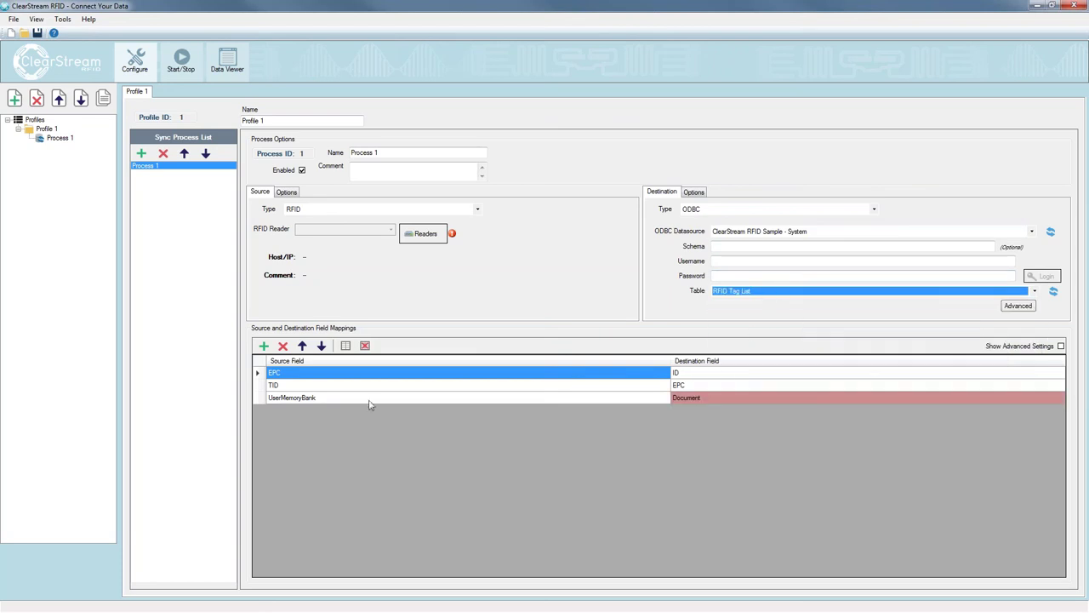
{"action": "left_click", "coordinate": [346, 346]}
{"action": "left_click", "coordinate": [569, 350]}
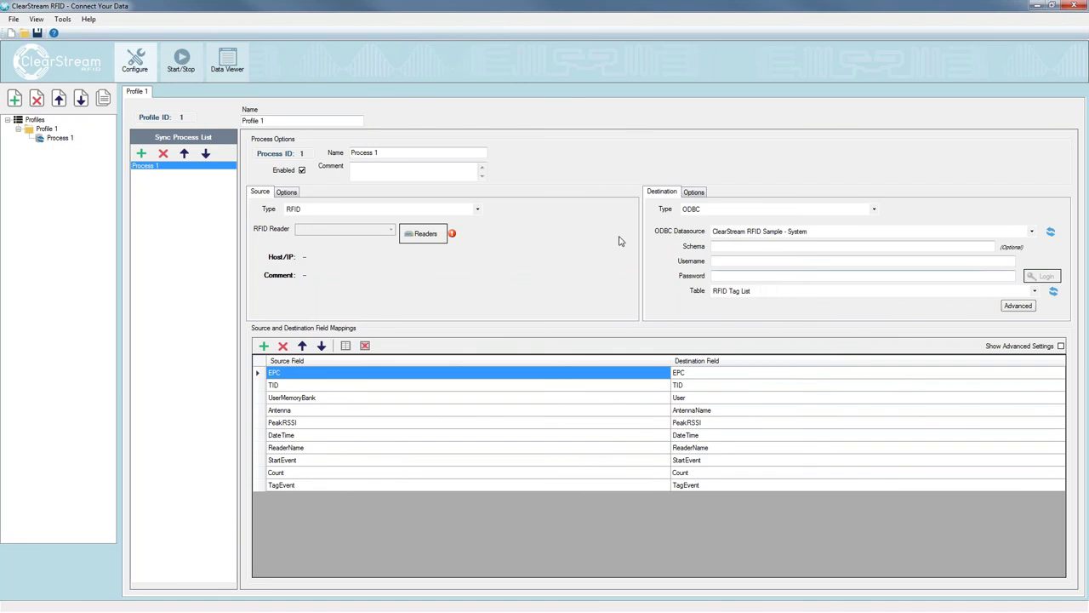
Add a Feig fixed RFID reader with the IP address 192.168.4.117
{"action": "left_click", "coordinate": [420, 234]}
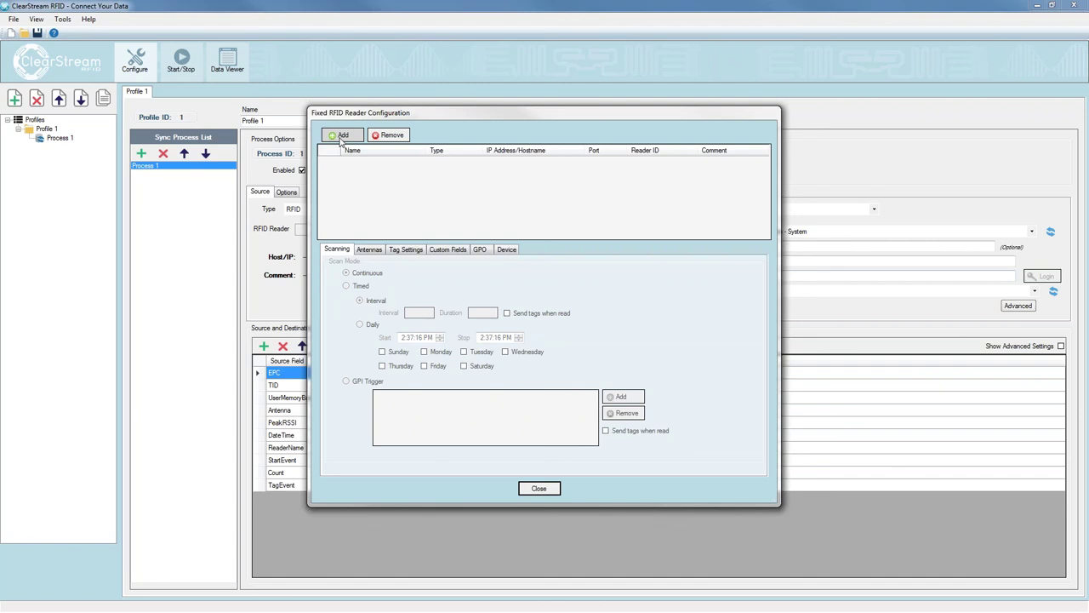
{"action": "left_click", "coordinate": [341, 136]}
{"action": "left_click", "coordinate": [391, 219]}
{"action": "left_click", "coordinate": [509, 168]}
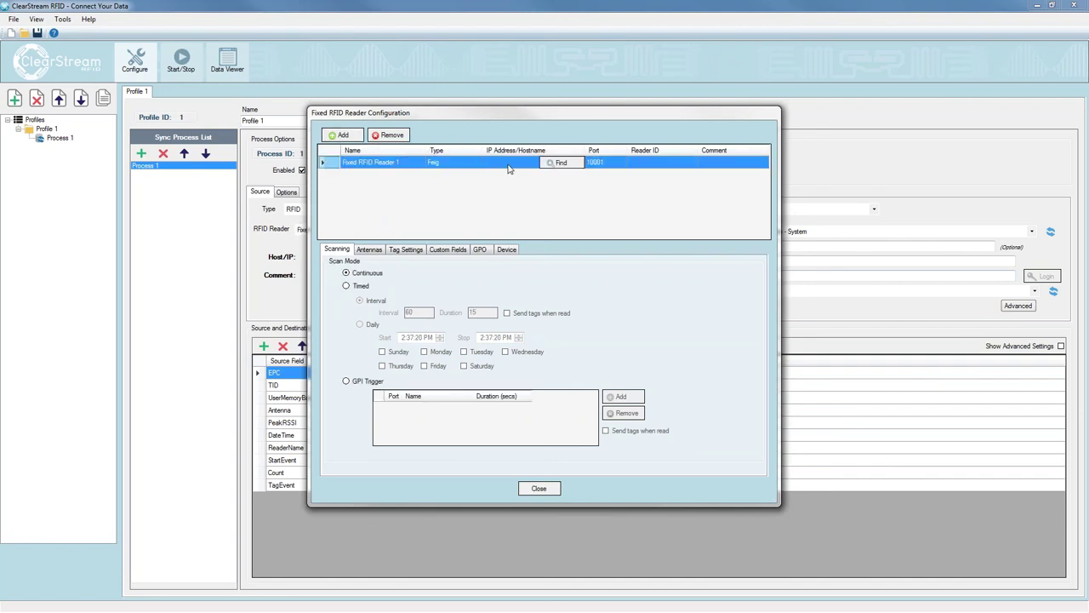
{"action": "left_click", "coordinate": [509, 168]}
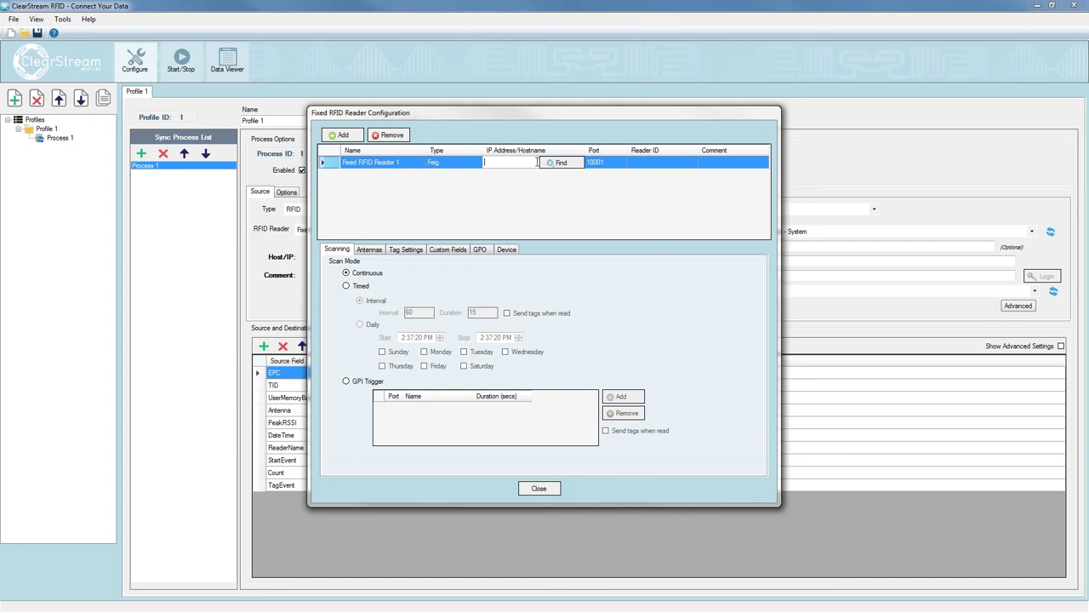
{"action": "type", "text": "192.168.4.1117"}
{"action": "key", "text": "BackSpace"}
{"action": "key", "text": "Return"}
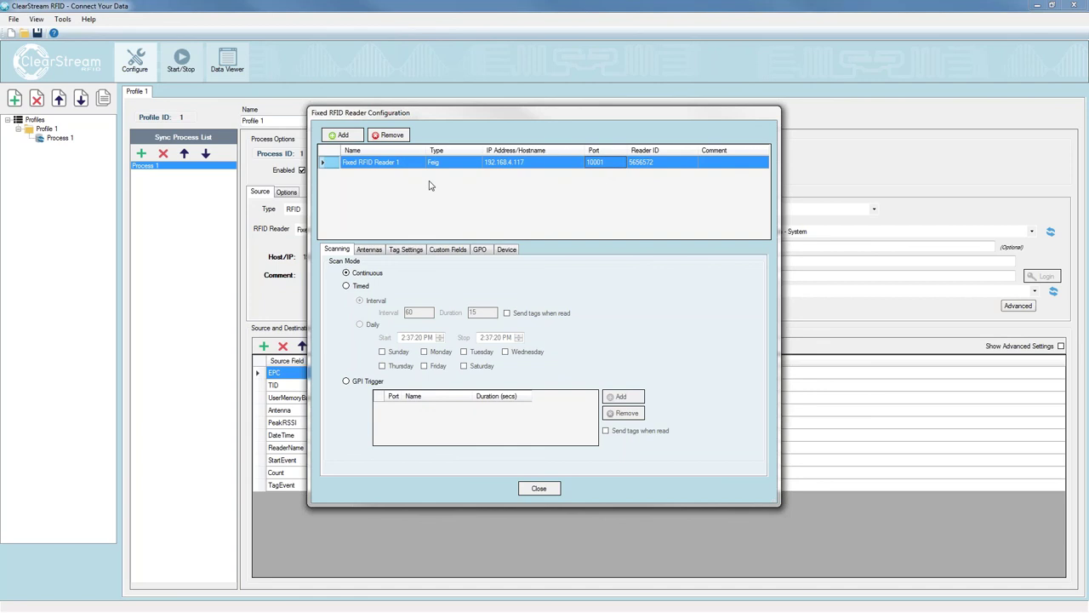
Name the new Feig reader Stock room 1 and close the reader configuration
{"action": "left_click", "coordinate": [380, 162]}
{"action": "left_click", "coordinate": [379, 162]}
{"action": "type", "text": "Warehouse"}
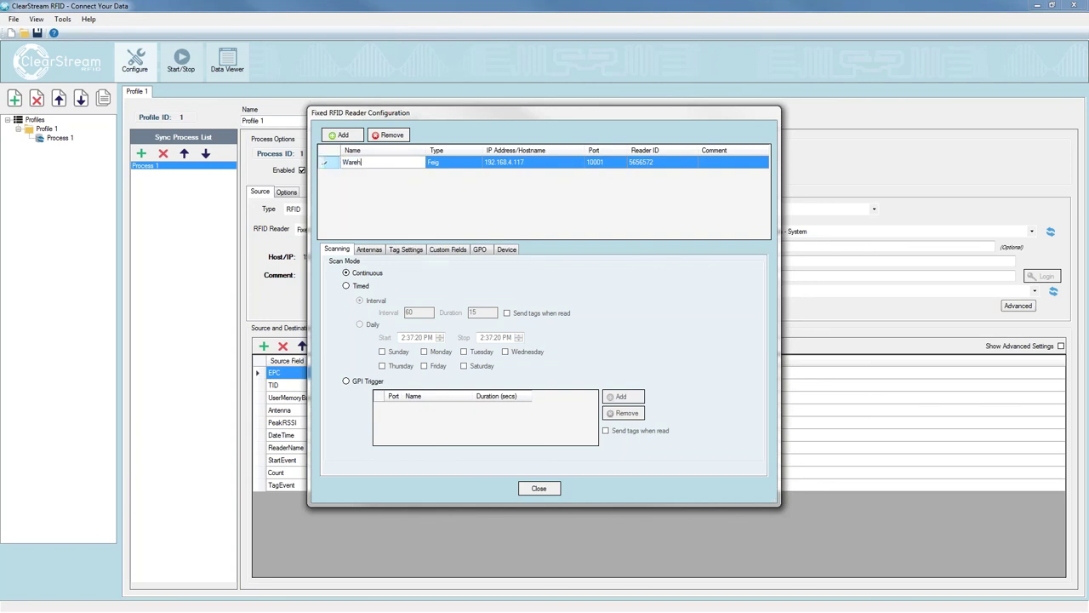
{"action": "key", "text": "BackSpace"}
{"action": "key", "text": "BackSpace"}
{"action": "key", "text": "BackSpace"}
{"action": "key", "text": "BackSpace"}
{"action": "key", "text": "BackSpace"}
{"action": "key", "text": "BackSpace"}
{"action": "key", "text": "BackSpace"}
{"action": "key", "text": "BackSpace"}
{"action": "key", "text": "BackSpace"}
{"action": "type", "text": "Stock room 1"}
{"action": "left_click", "coordinate": [746, 163]}
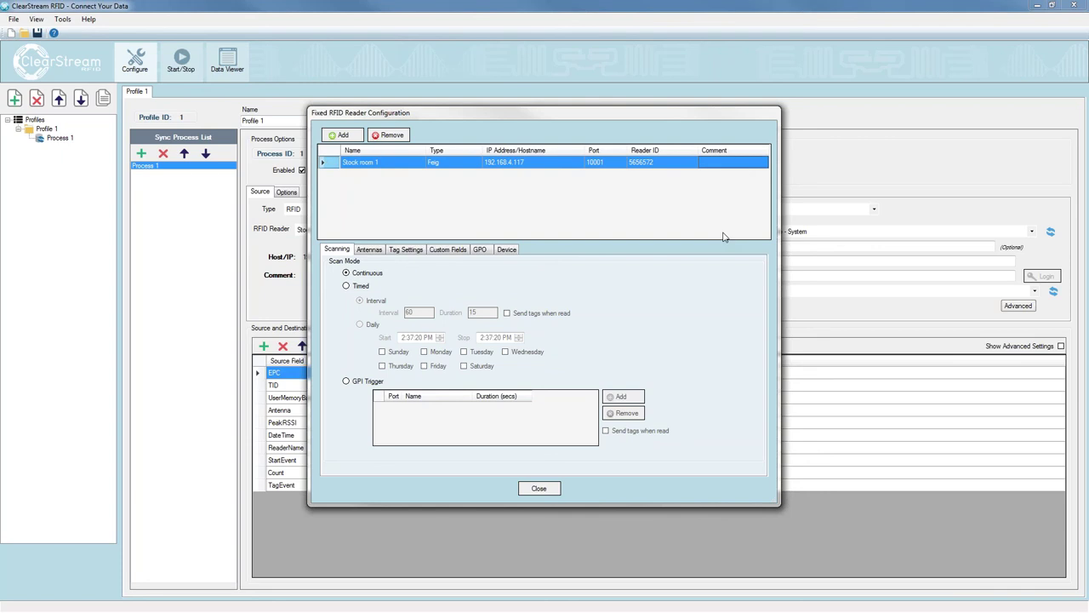
{"action": "left_click", "coordinate": [557, 490]}
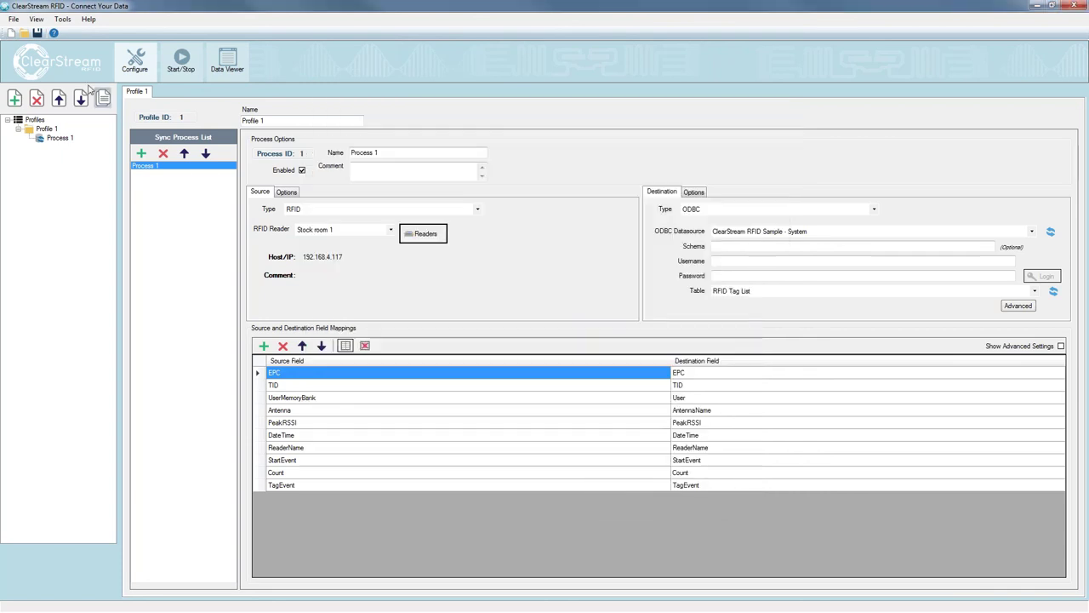
Save the project as FeigDemo
{"action": "left_click", "coordinate": [37, 32]}
{"action": "type", "text": "FeigDemo"}
{"action": "key", "text": "Return"}
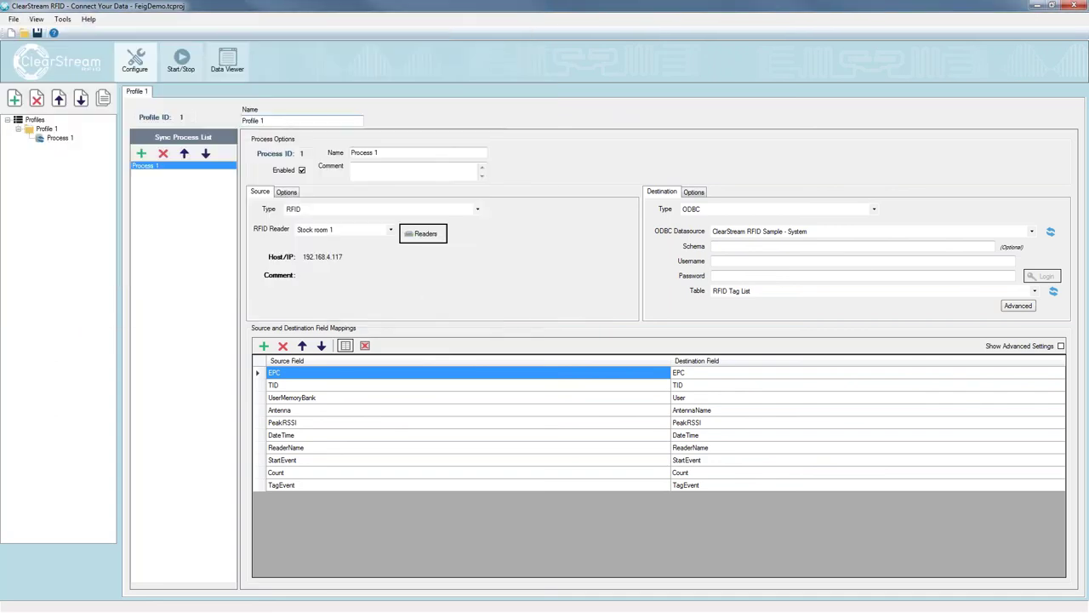
Start the Stock room 1 reader, switch to Access and refresh the RFID Tag List table
{"action": "left_click", "coordinate": [180, 61]}
{"action": "left_click", "coordinate": [173, 187]}
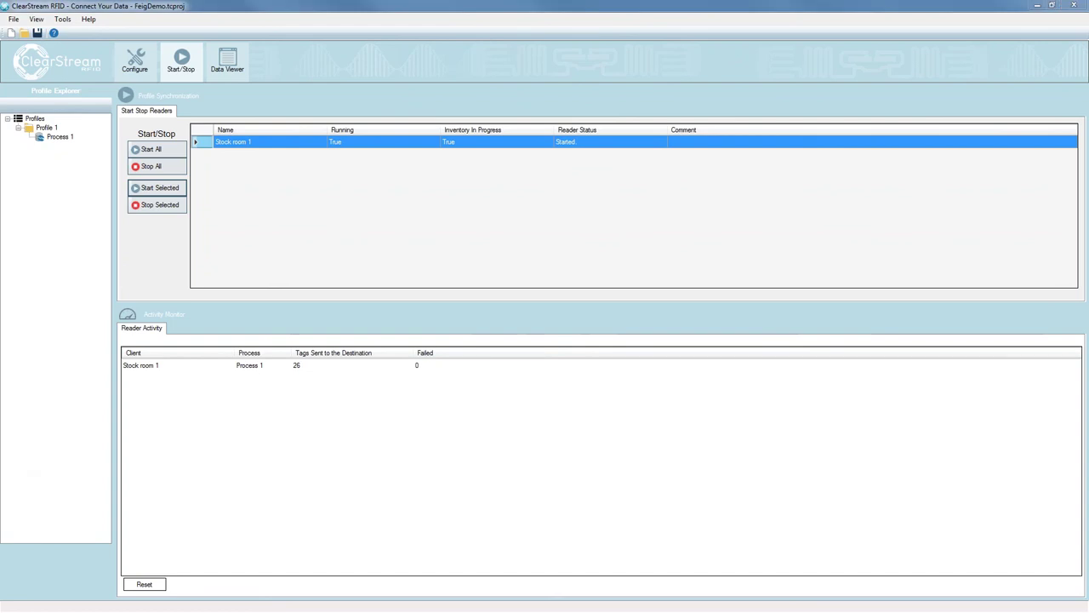
{"action": "key", "text": "alt+Tab"}
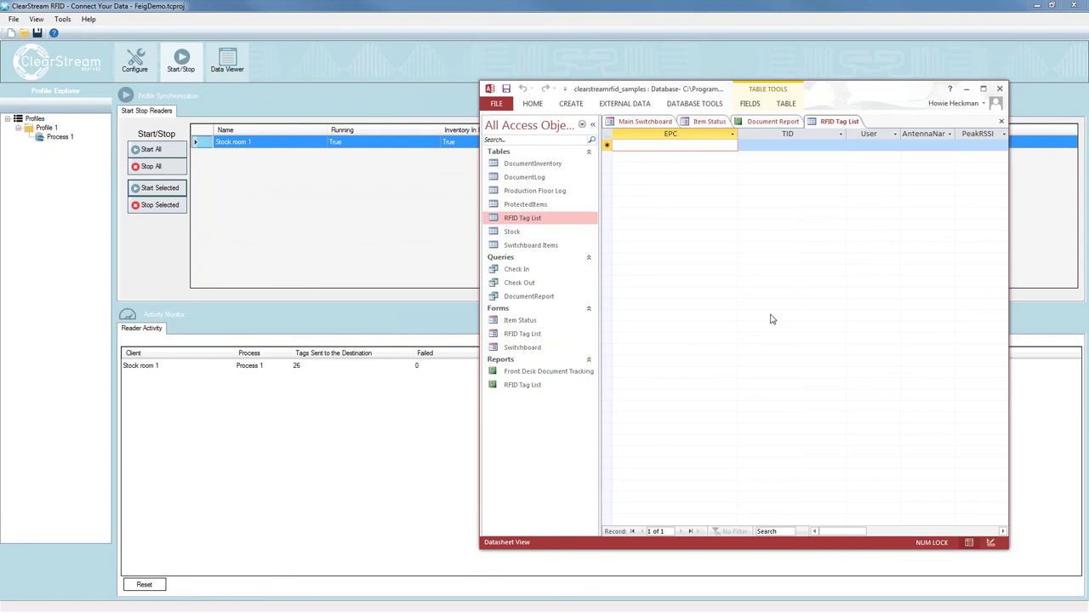
{"action": "key", "text": "shift+F9"}
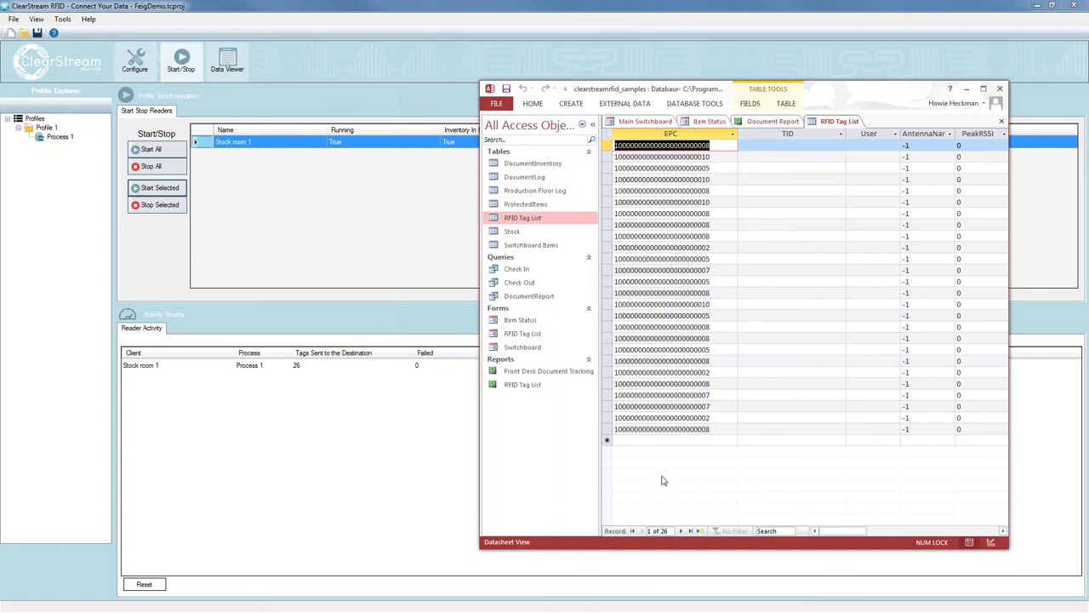
Return to ClearStream RFID, stop the Stock room 1 reader and open the profile configuration
{"action": "left_click", "coordinate": [471, 319]}
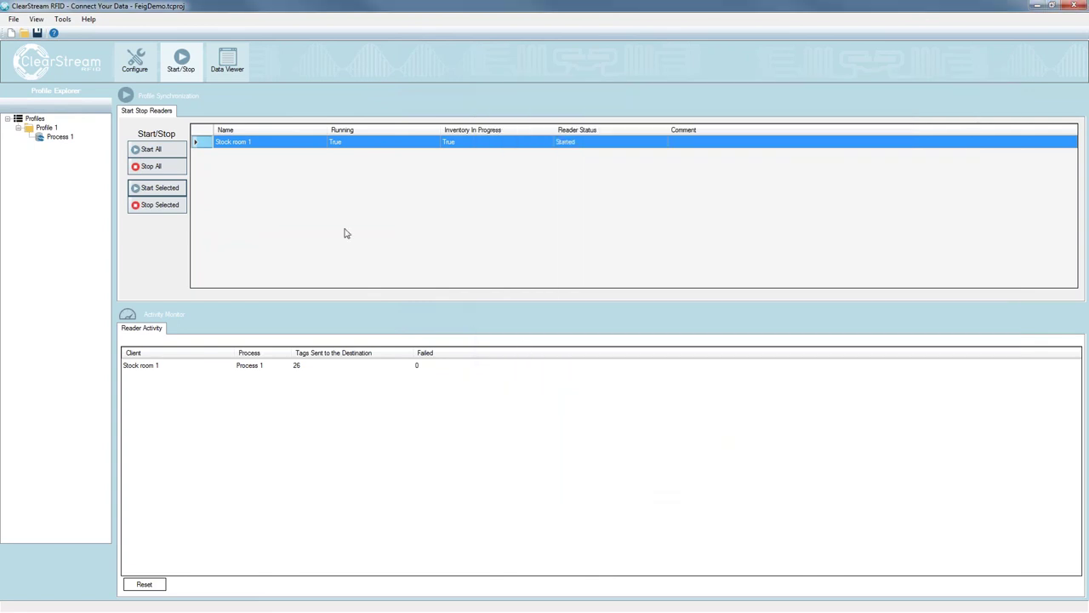
{"action": "left_click", "coordinate": [161, 205]}
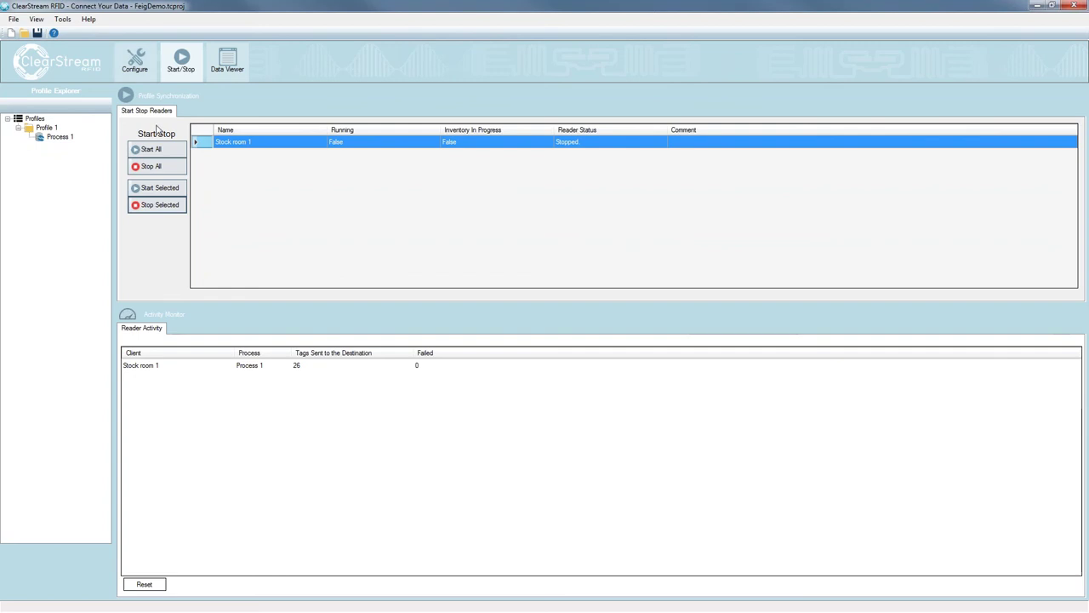
{"action": "left_click", "coordinate": [145, 61]}
Try the UpdateExistingAppendIfNotFound post type in the destination options, and set the post type back to Append
{"action": "left_click", "coordinate": [701, 194]}
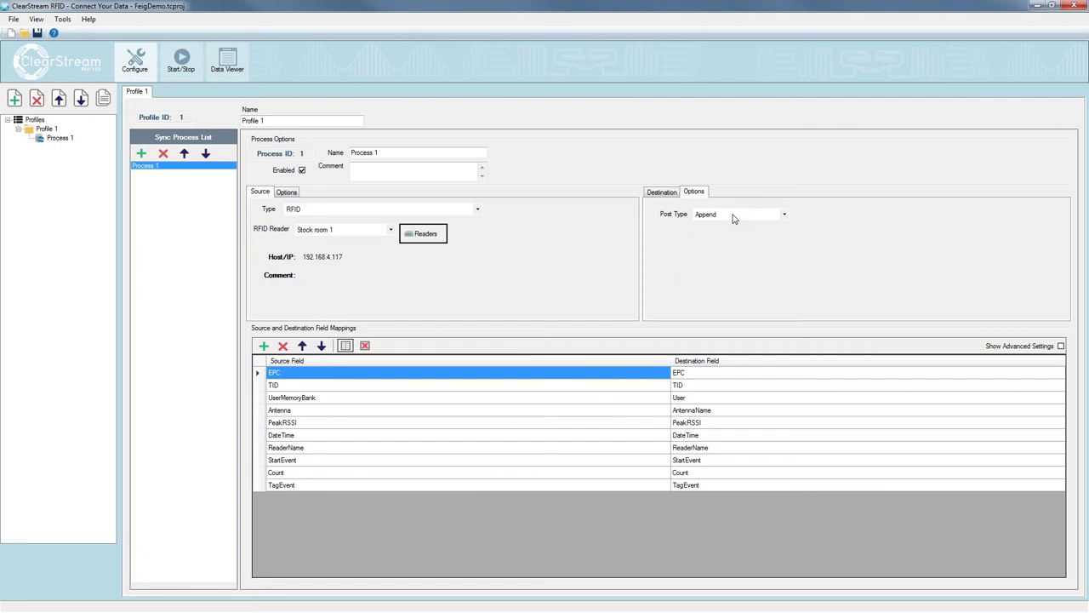
{"action": "left_click", "coordinate": [719, 214]}
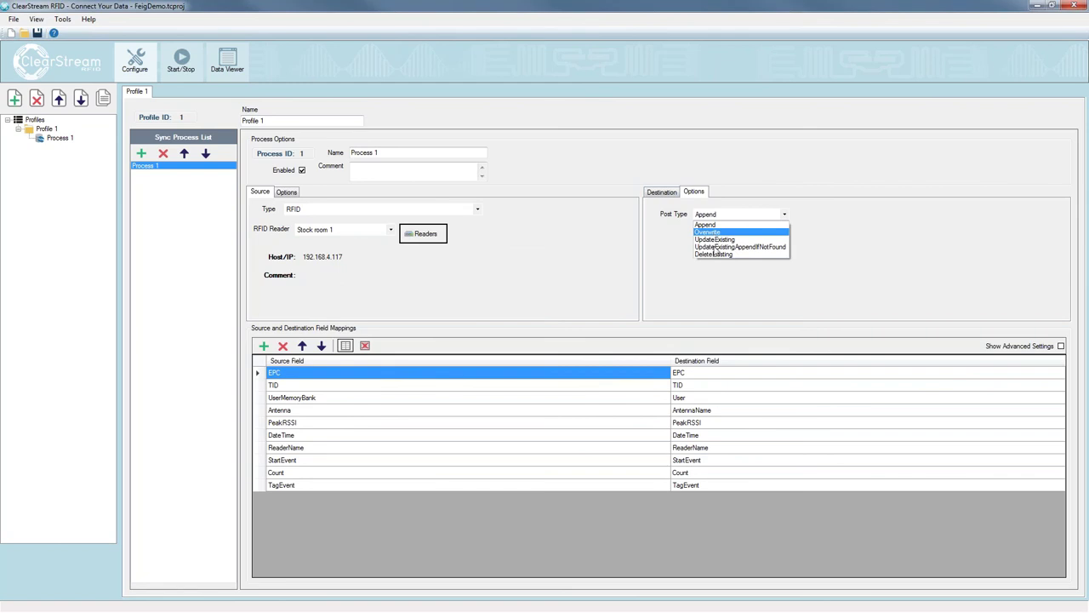
{"action": "left_click", "coordinate": [724, 248]}
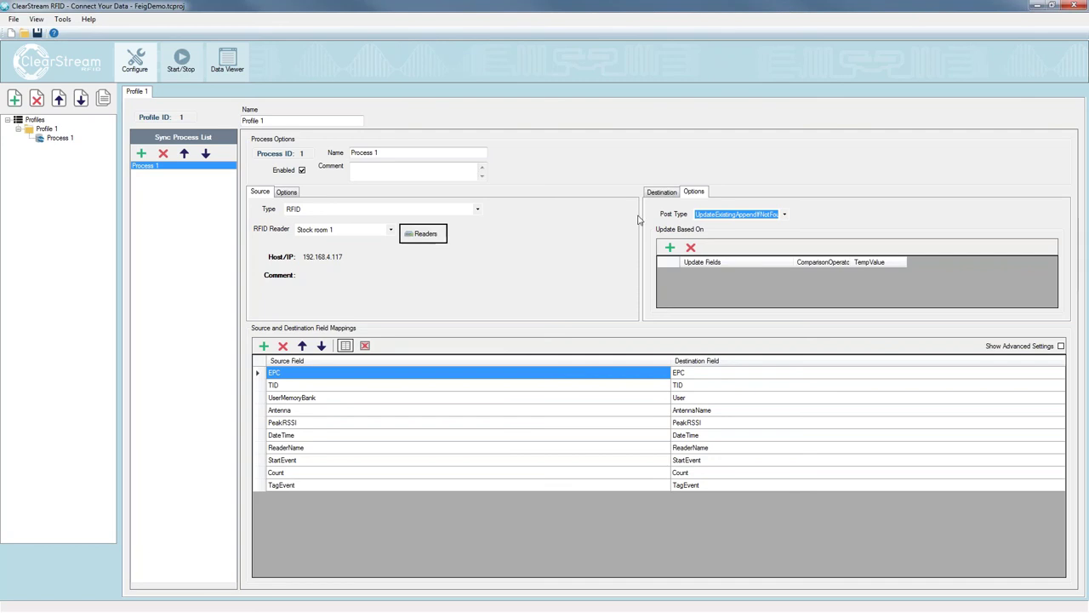
{"action": "left_click", "coordinate": [719, 213]}
{"action": "left_click", "coordinate": [714, 232]}
In the Stock room 1 reader's tag settings, enable moderated tag reads and turn off reporting of visible tags
{"action": "left_click", "coordinate": [426, 233]}
{"action": "left_click", "coordinate": [410, 249]}
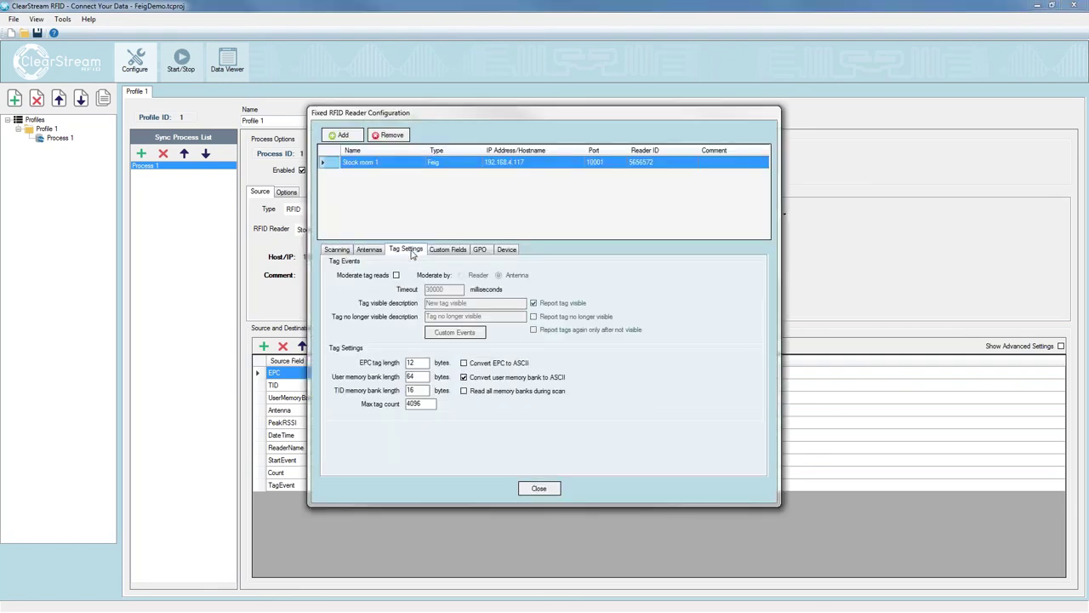
{"action": "left_click", "coordinate": [395, 275]}
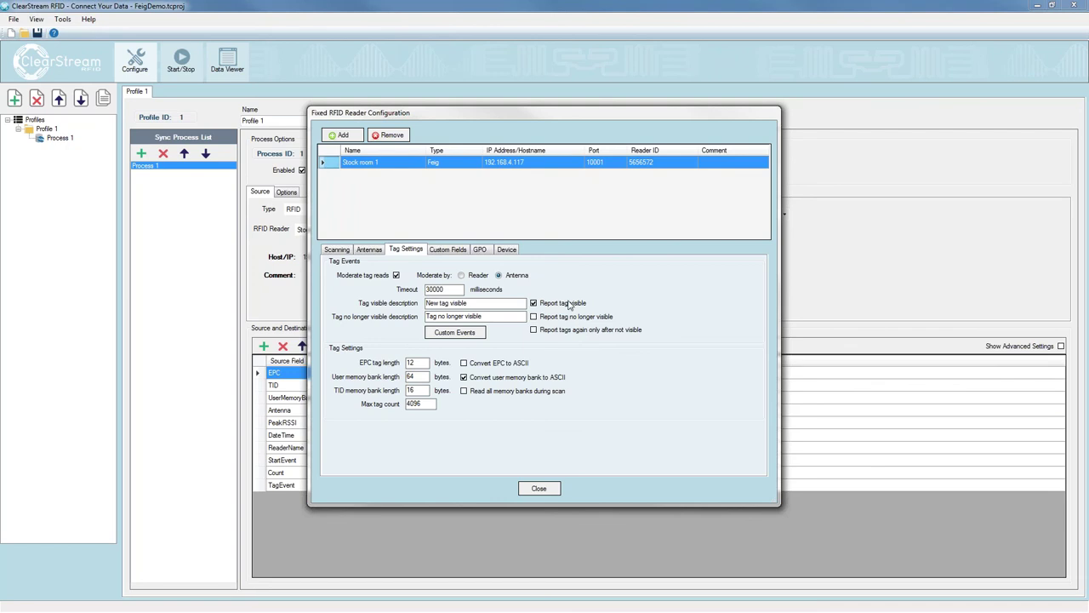
{"action": "left_click", "coordinate": [535, 317]}
{"action": "left_click", "coordinate": [534, 330]}
{"action": "left_click", "coordinate": [534, 303]}
{"action": "left_click", "coordinate": [534, 317]}
Add a custom tag event with two Antenna entries in its tag sequence, and close the reader configuration
{"action": "left_click", "coordinate": [477, 334]}
{"action": "left_click", "coordinate": [424, 346]}
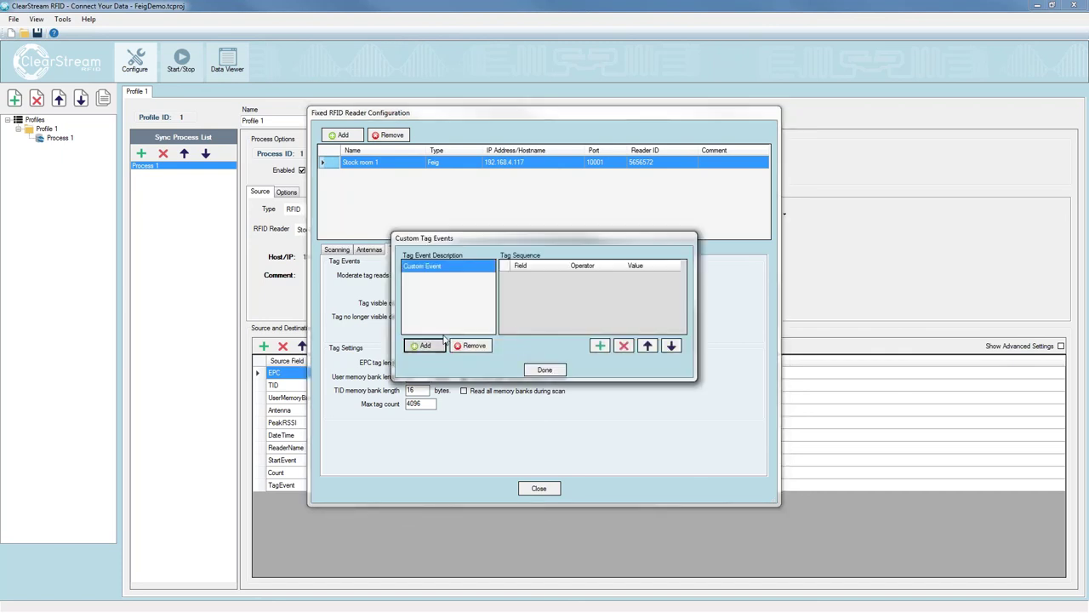
{"action": "left_click", "coordinate": [600, 346]}
{"action": "left_click", "coordinate": [601, 346]}
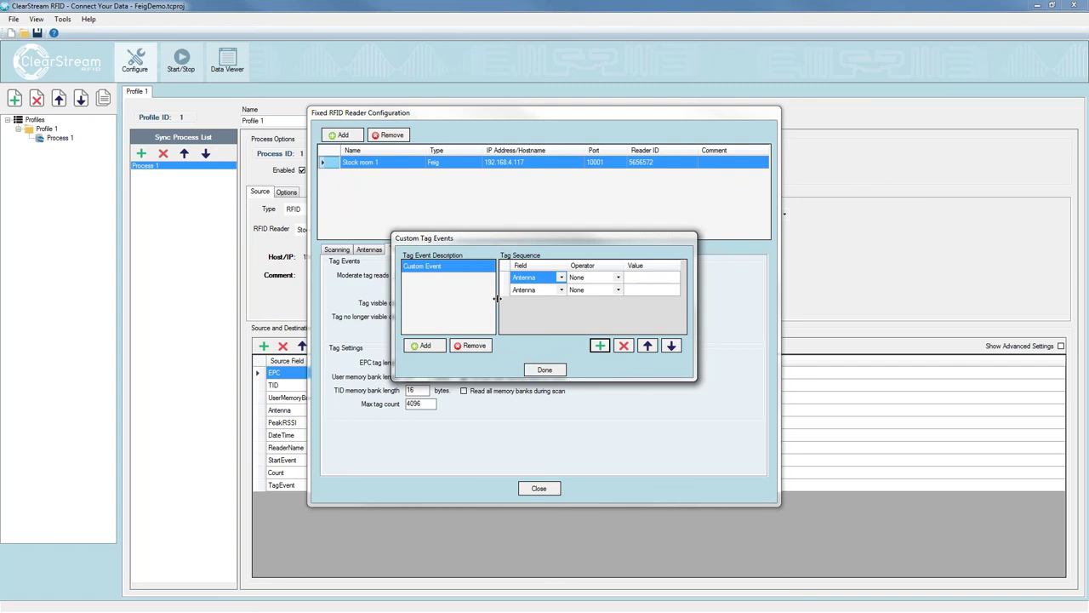
{"action": "left_click", "coordinate": [545, 369]}
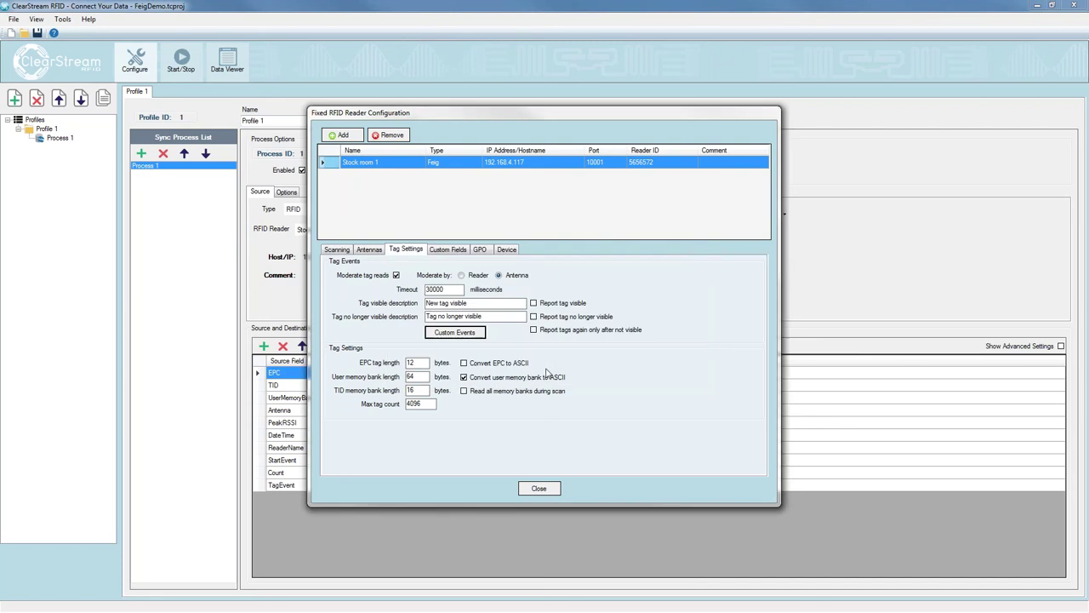
{"action": "left_click", "coordinate": [545, 489]}
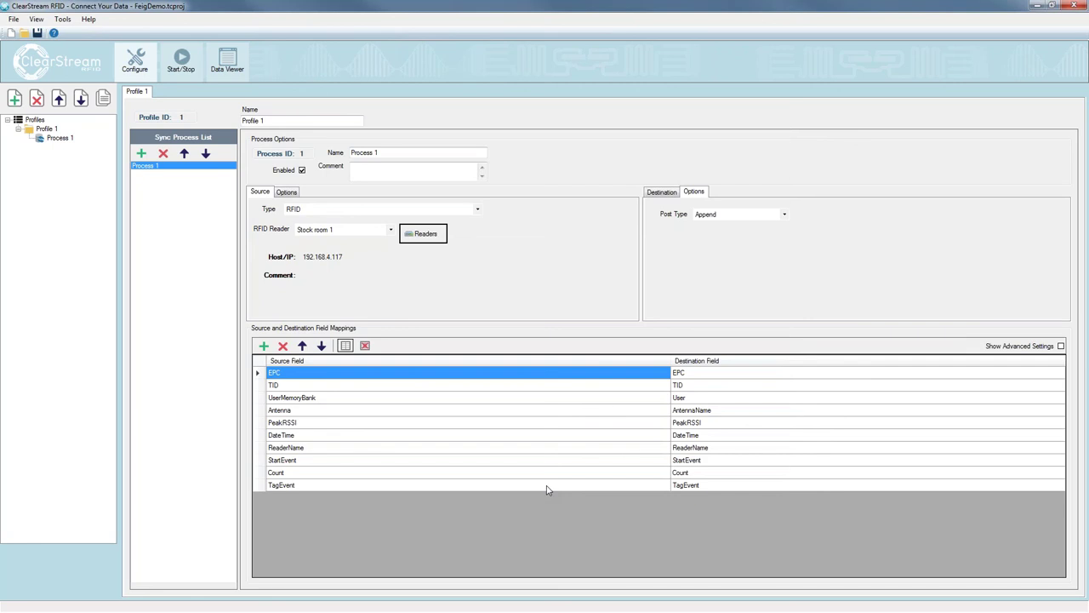
{"action": "left_click", "coordinate": [664, 193]}
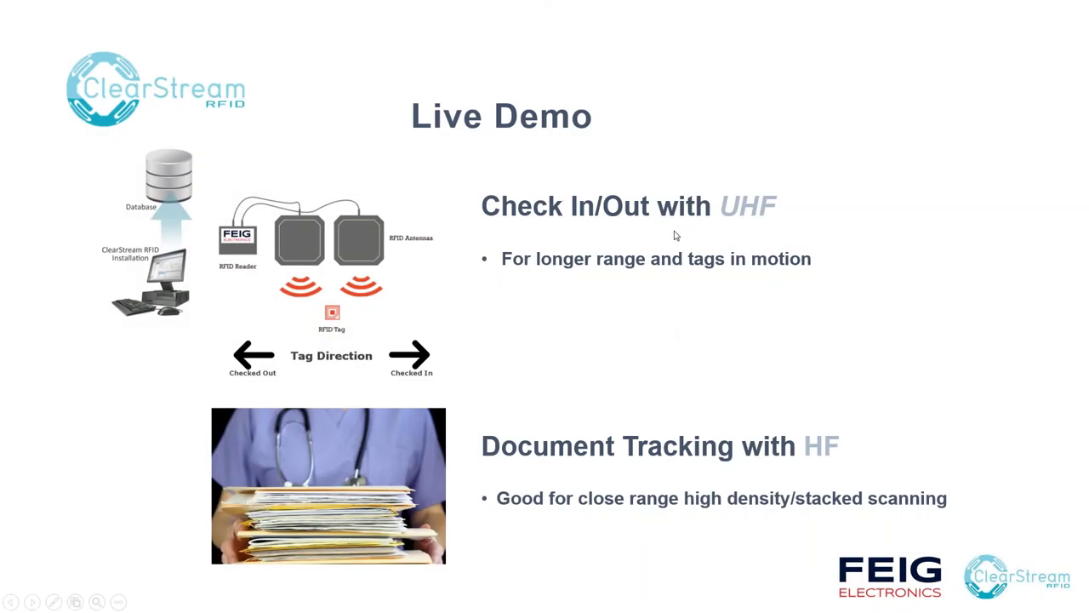
{"action": "left_click", "coordinate": [734, 298]}
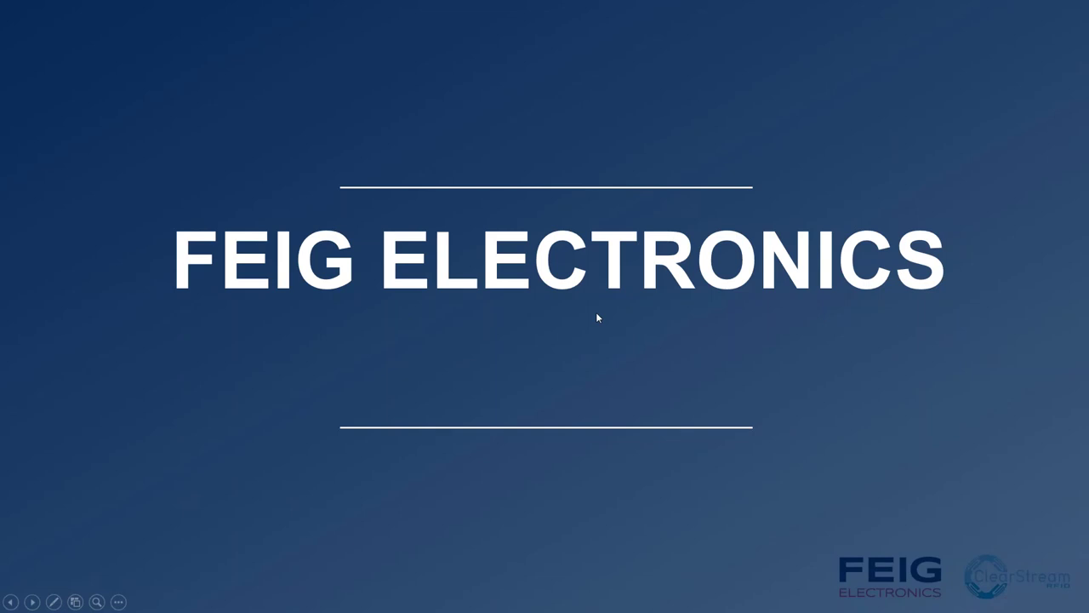